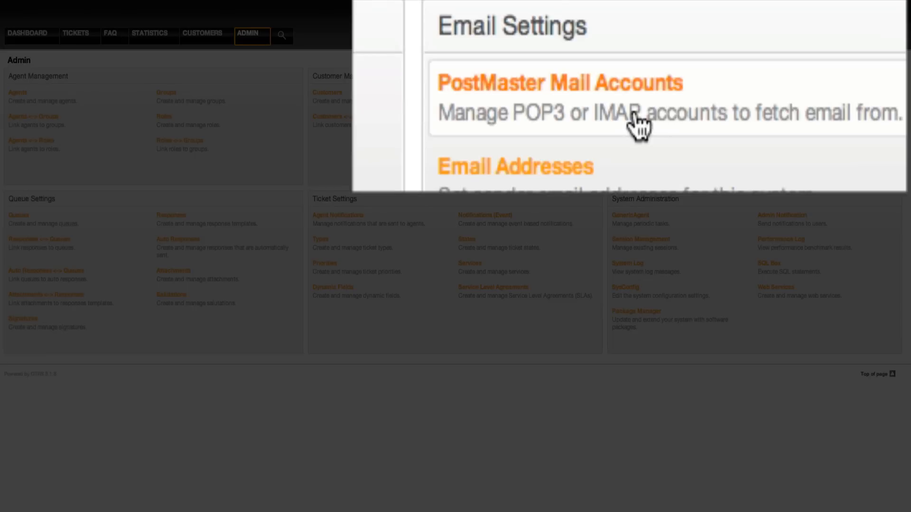
Start adding a new PostMaster mail account and open its choice of account types.
{"action": "left_click", "coordinate": [668, 99]}
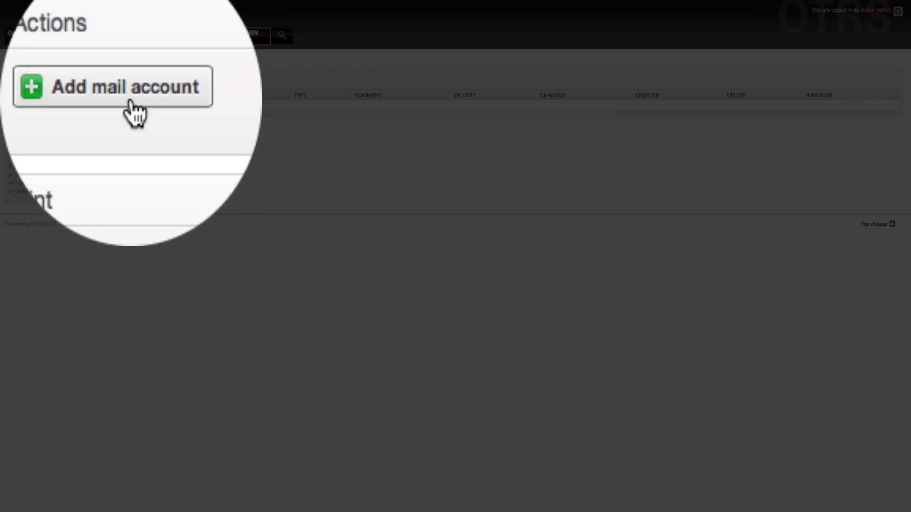
{"action": "left_click", "coordinate": [134, 112]}
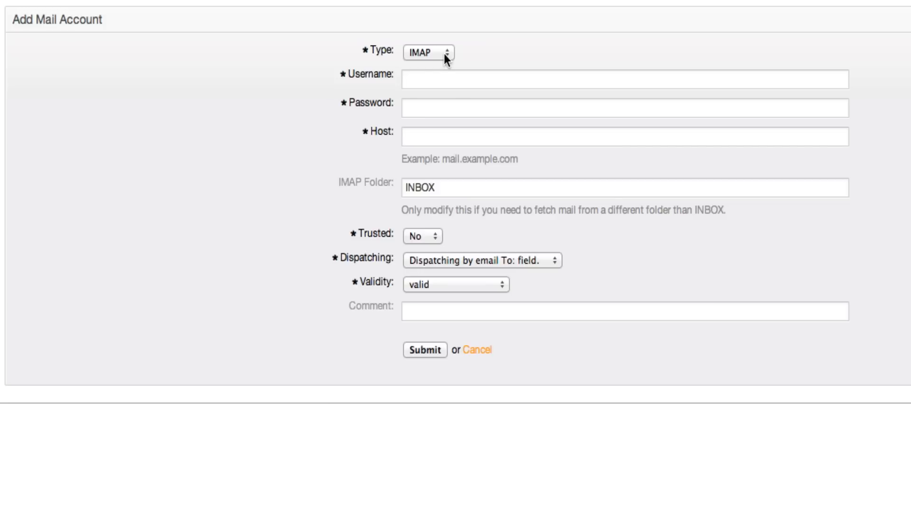
{"action": "left_click", "coordinate": [444, 53]}
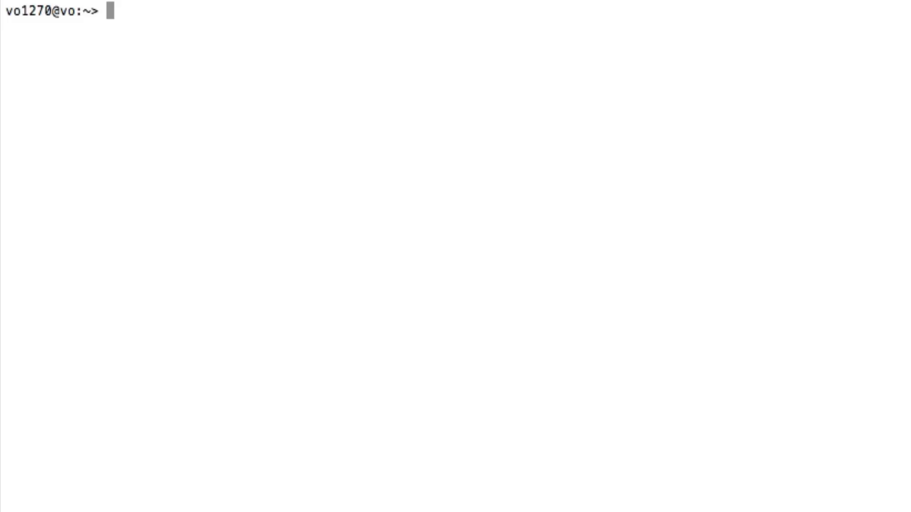
In the terminal, run otrs.CheckModules.pl and examine which Perl modules are installed, including those for IMAP and POP3 connections.
{"action": "type", "text": "otrs"}
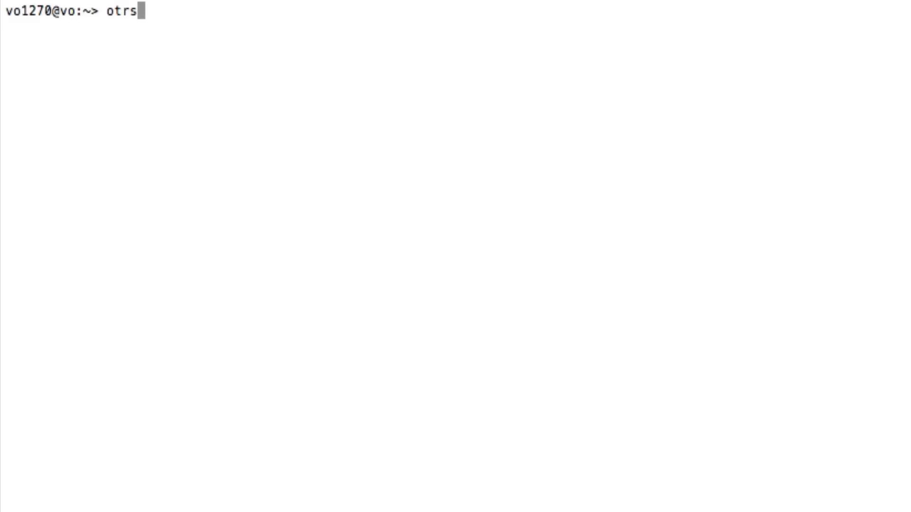
{"action": "type", "text": ".Che"}
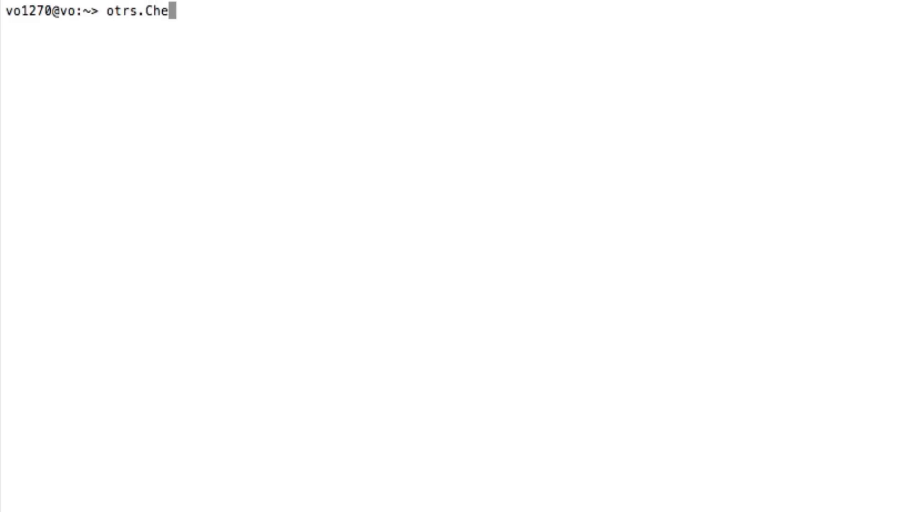
{"action": "type", "text": "ckModules.pl"}
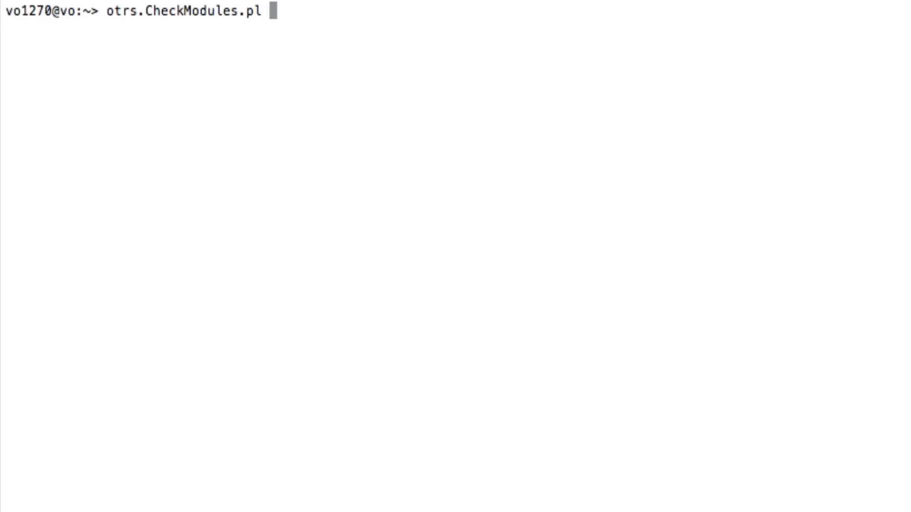
{"action": "key", "text": "Return"}
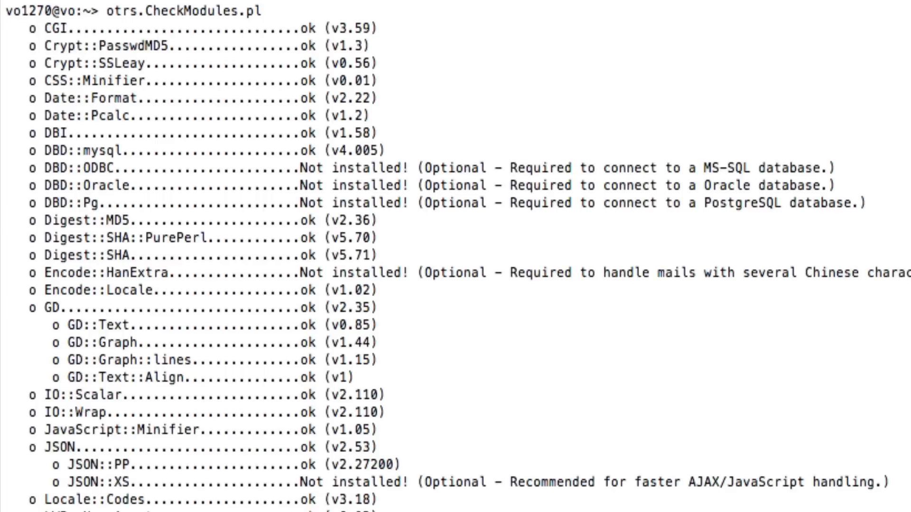
{"action": "scroll", "coordinate": [456, 256], "scroll_direction": "down", "scroll_amount": 5}
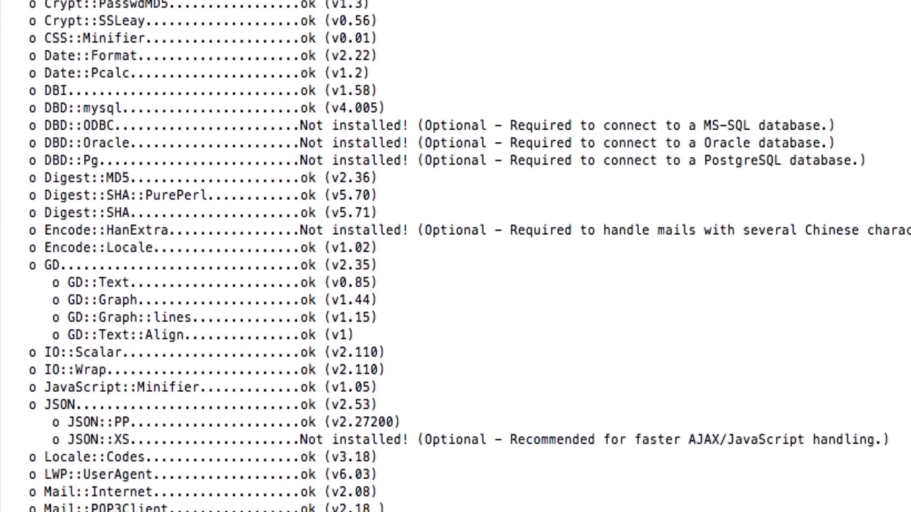
{"action": "scroll", "coordinate": [455, 256], "scroll_direction": "down", "scroll_amount": 5}
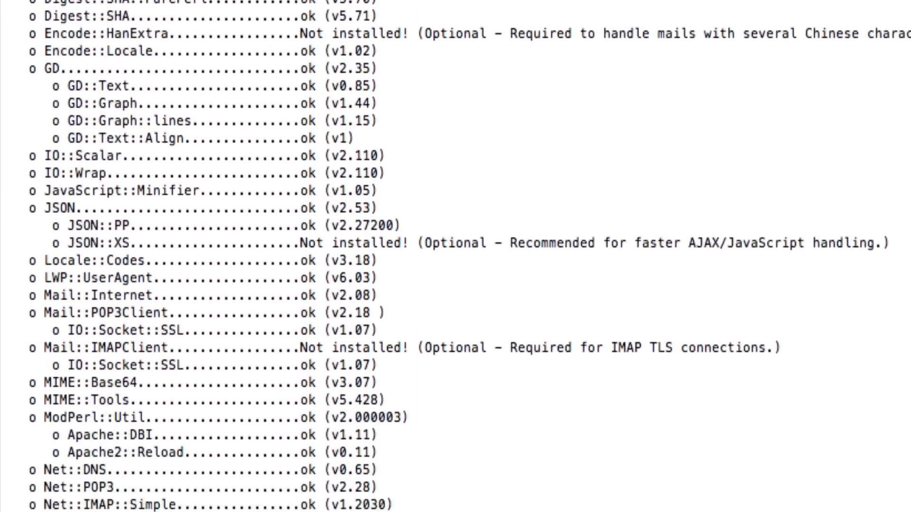
{"action": "scroll", "coordinate": [456, 256], "scroll_direction": "down", "scroll_amount": 5}
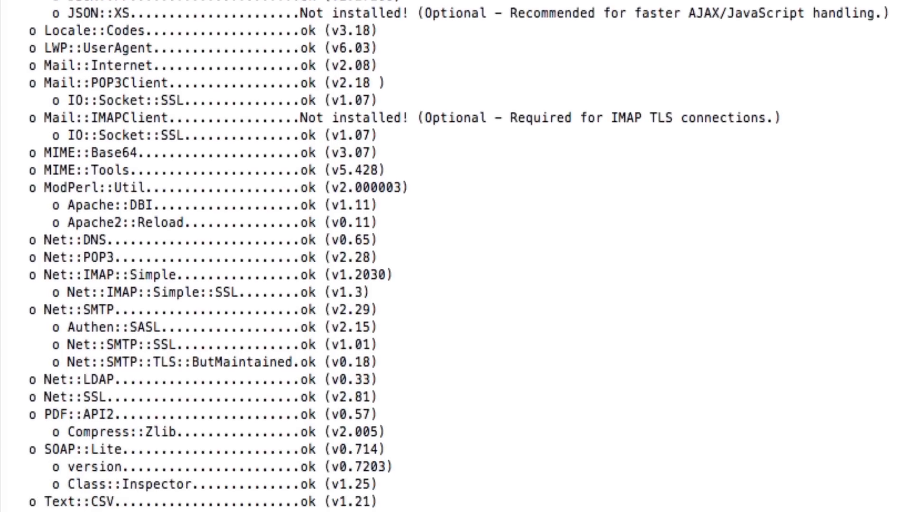
{"action": "scroll", "coordinate": [455, 256], "scroll_direction": "down", "scroll_amount": 3}
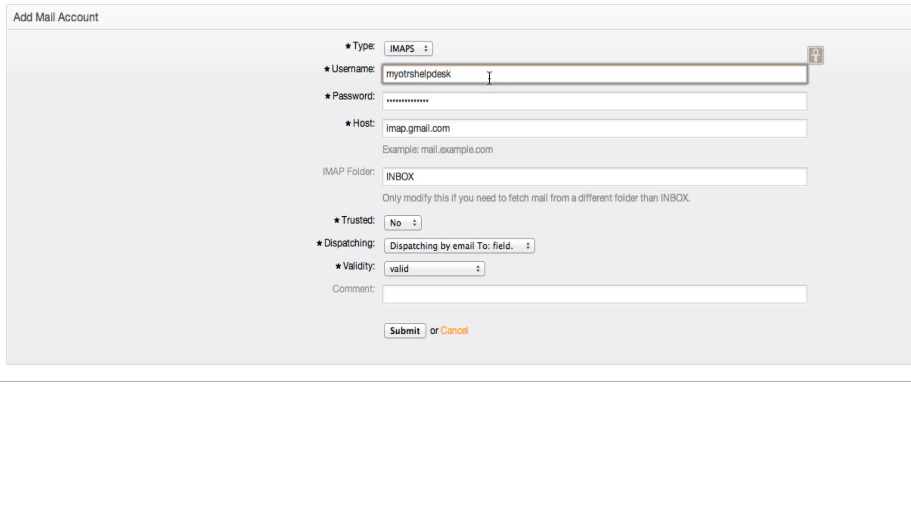
Complete the mail account's username as a full Gmail address, and go through the password, host and IMAP folder fields.
{"action": "type", "text": "@gmail.com"}
{"action": "left_click", "coordinate": [483, 96]}
{"action": "left_click", "coordinate": [480, 126]}
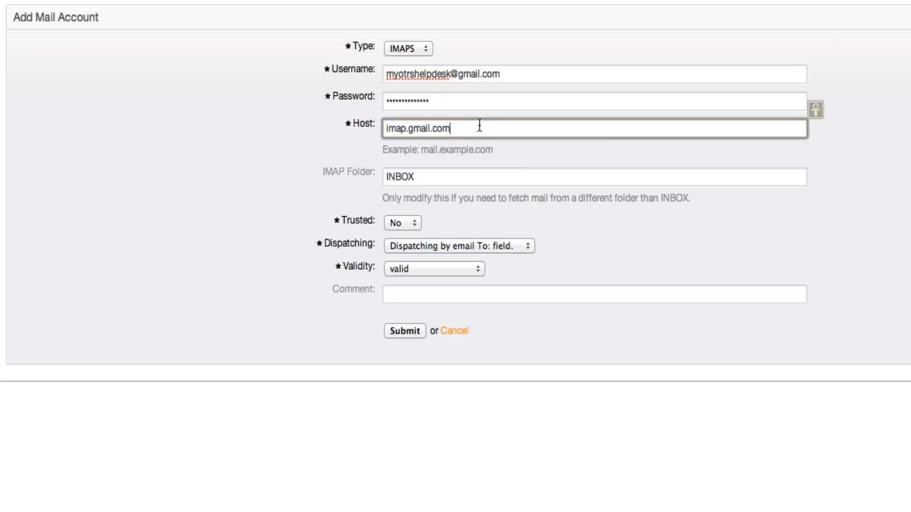
{"action": "left_click", "coordinate": [446, 176]}
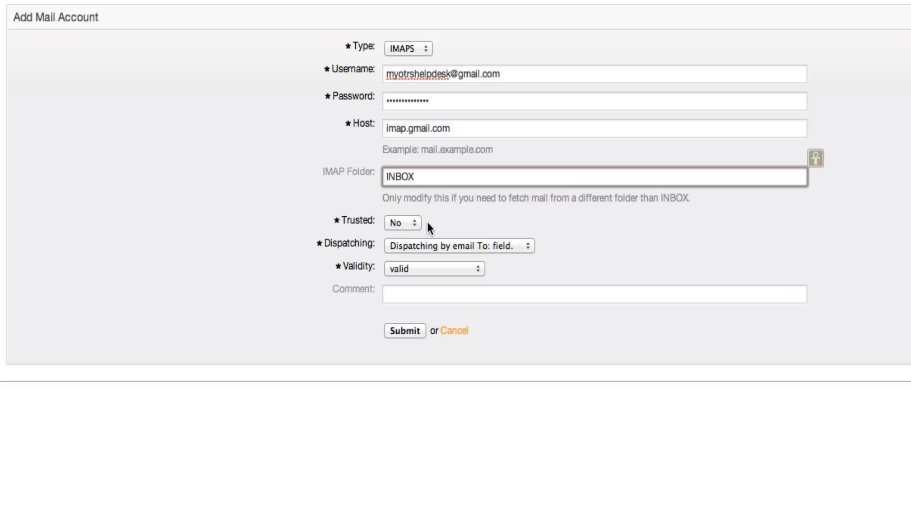
Examine the available dispatching options for the new mail account.
{"action": "left_click", "coordinate": [560, 250]}
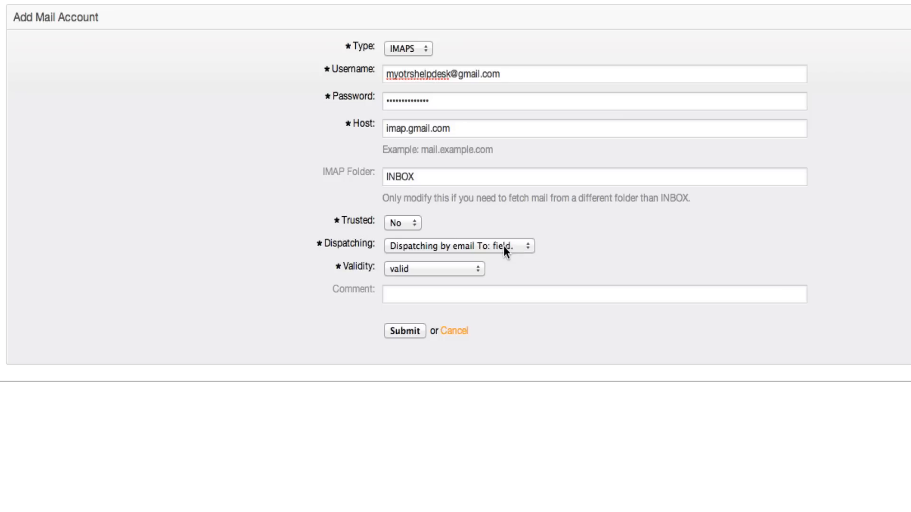
{"action": "left_click", "coordinate": [504, 251]}
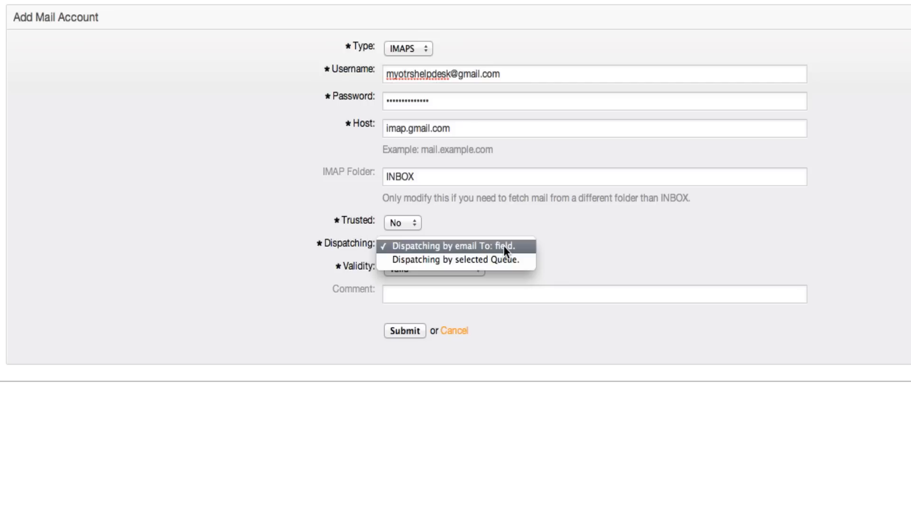
{"action": "left_click", "coordinate": [552, 248]}
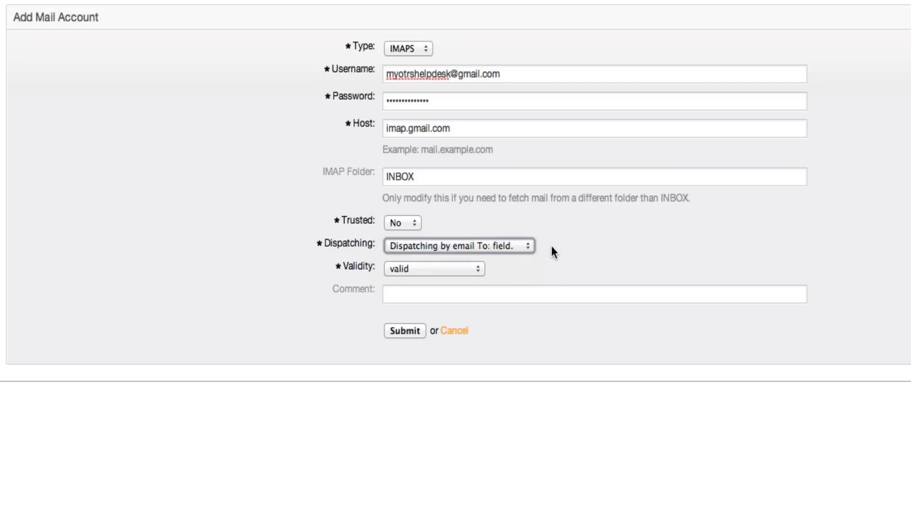
{"action": "left_click", "coordinate": [519, 242]}
{"action": "left_click", "coordinate": [519, 241]}
{"action": "left_click", "coordinate": [520, 247]}
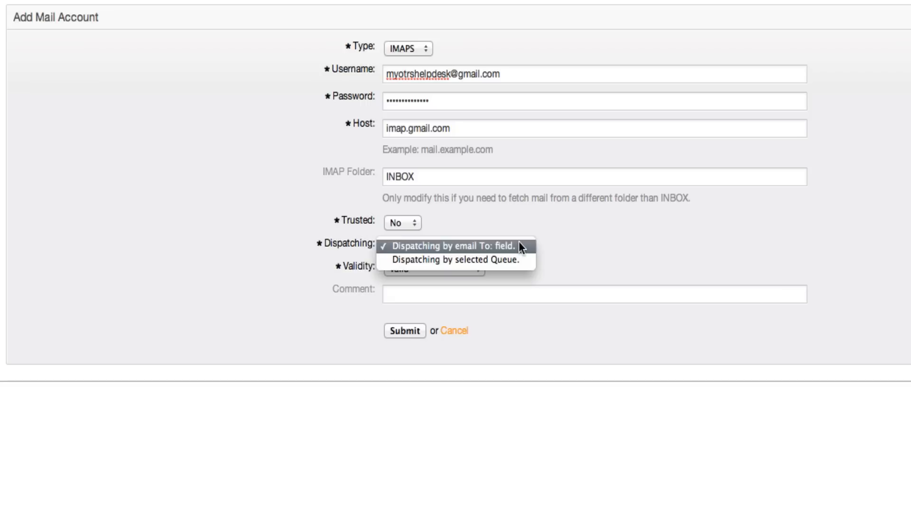
{"action": "left_click", "coordinate": [521, 246]}
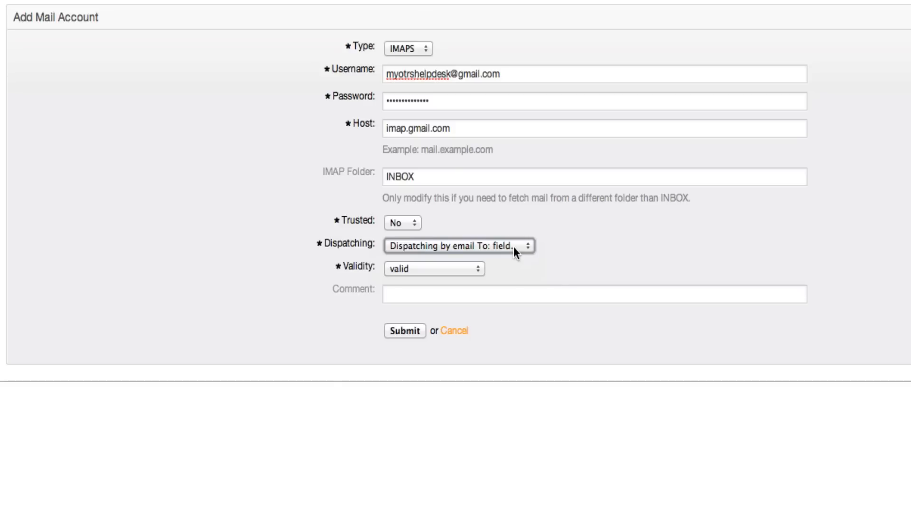
Switch the dispatching to the selected Queue and return it to dispatching by the email To: field.
{"action": "left_click", "coordinate": [514, 247]}
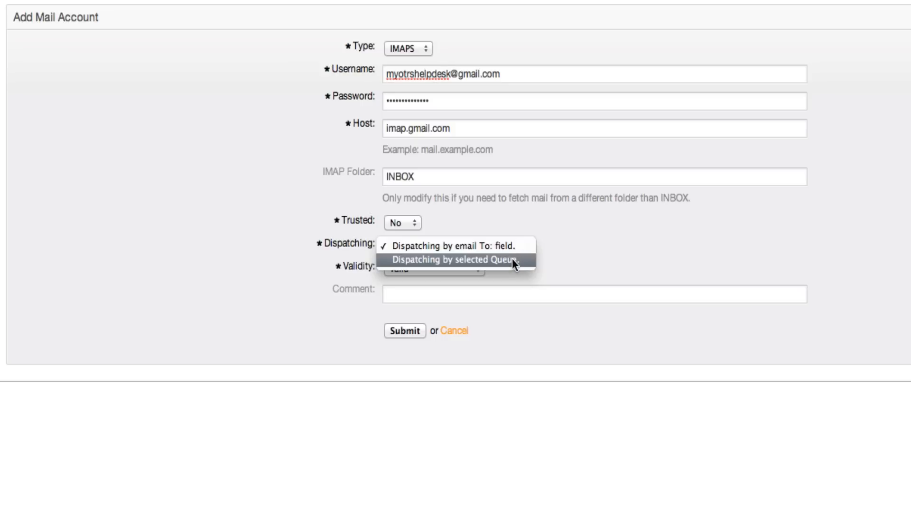
{"action": "left_click", "coordinate": [511, 261]}
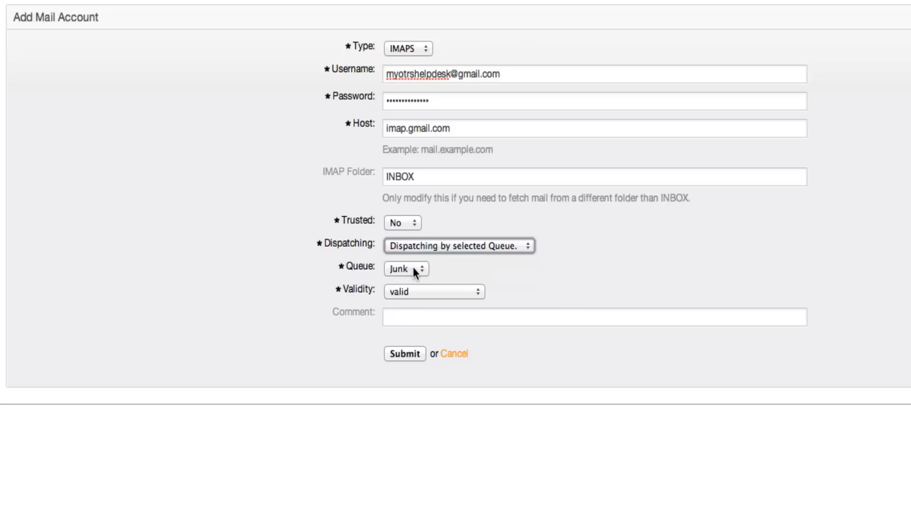
{"action": "left_click", "coordinate": [497, 244]}
{"action": "left_click", "coordinate": [501, 232]}
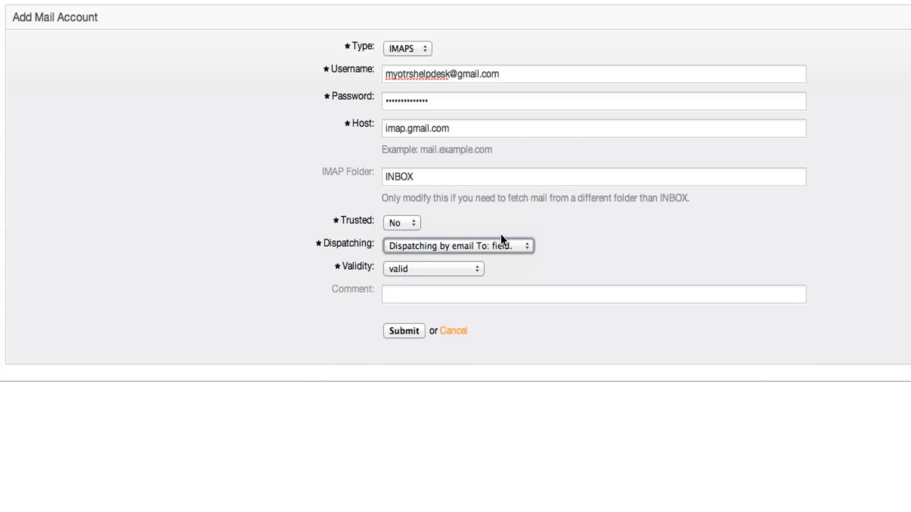
Set the account's validity to invalid and return it to valid.
{"action": "left_click", "coordinate": [476, 269]}
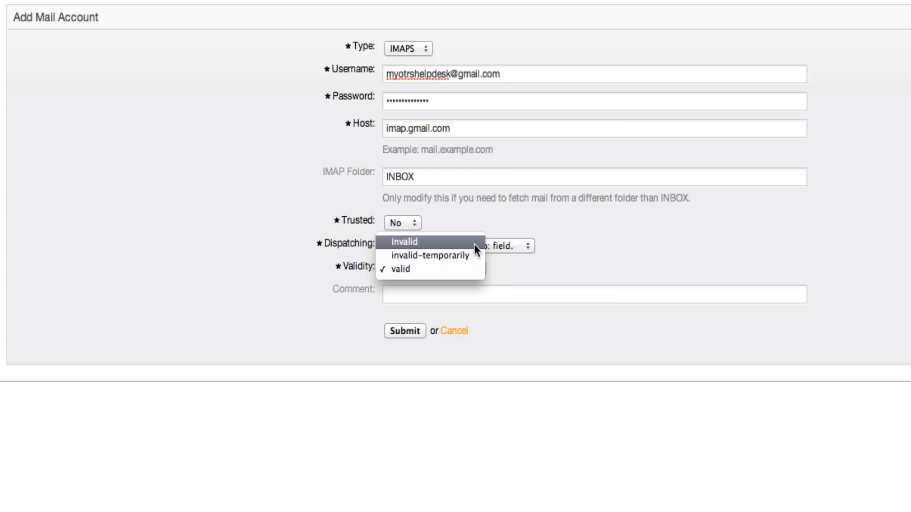
{"action": "left_click", "coordinate": [474, 244]}
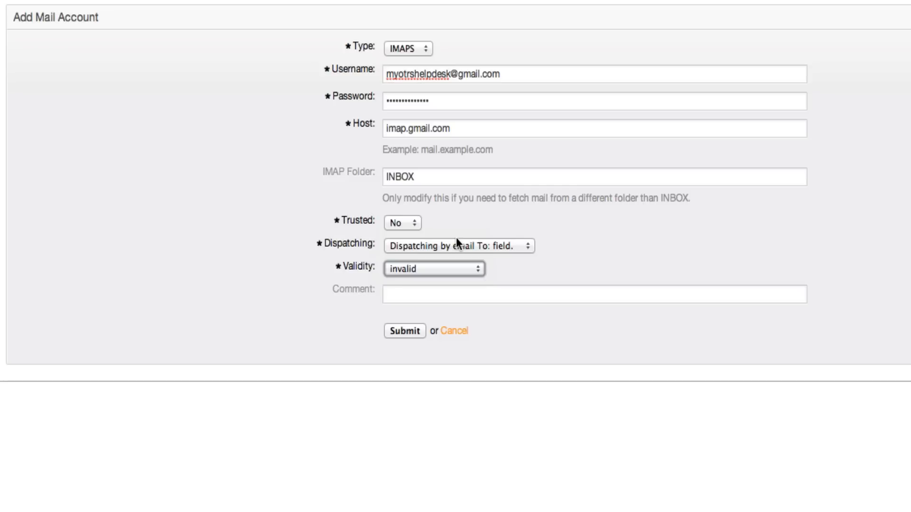
{"action": "left_click", "coordinate": [439, 269]}
{"action": "left_click", "coordinate": [437, 294]}
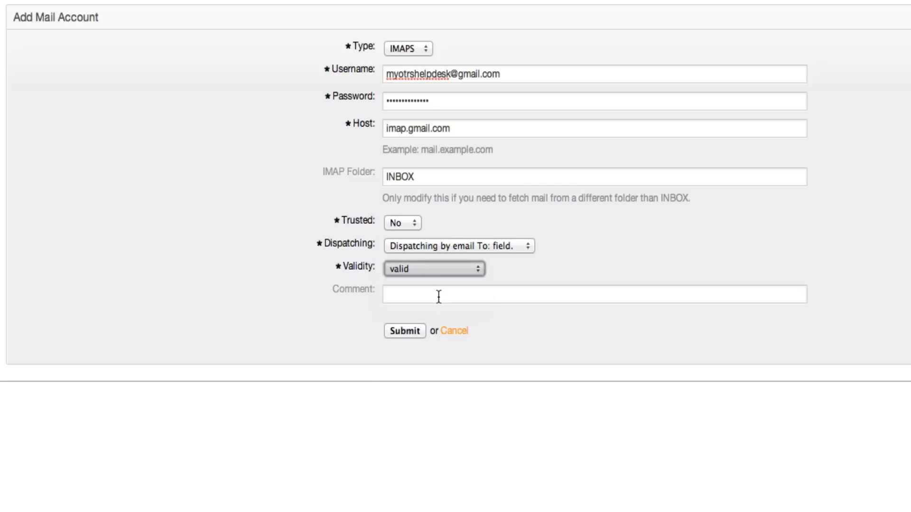
{"action": "left_click", "coordinate": [439, 296]}
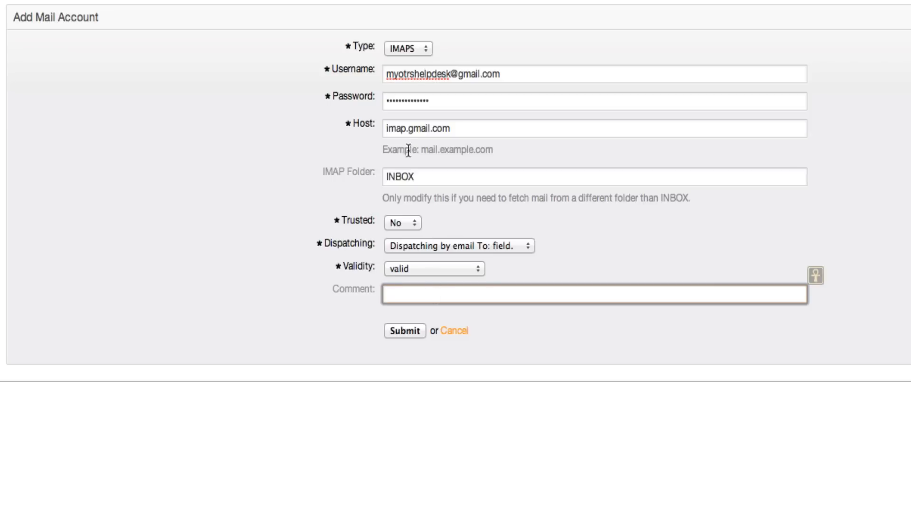
{"action": "left_click", "coordinate": [414, 78]}
{"action": "key", "text": "shift+alt+Left"}
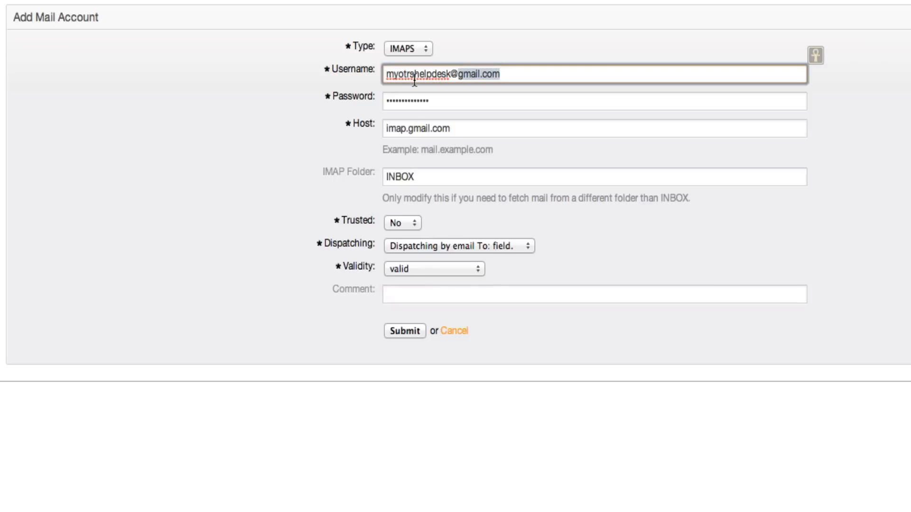
{"action": "key", "text": "shift+alt+Left"}
{"action": "left_click", "coordinate": [448, 78]}
{"action": "key", "text": "shift+alt+Left"}
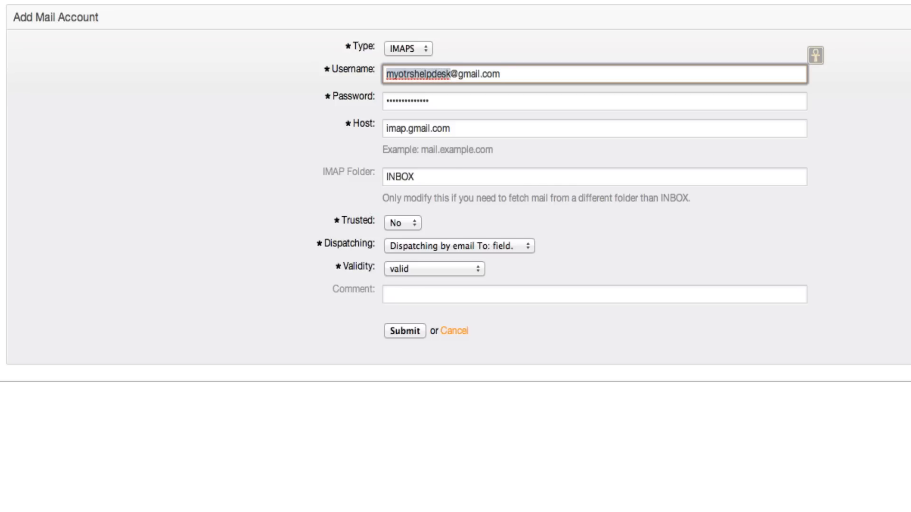
Enter the comment "My main address." and submit the new mail account.
{"action": "left_click", "coordinate": [446, 303]}
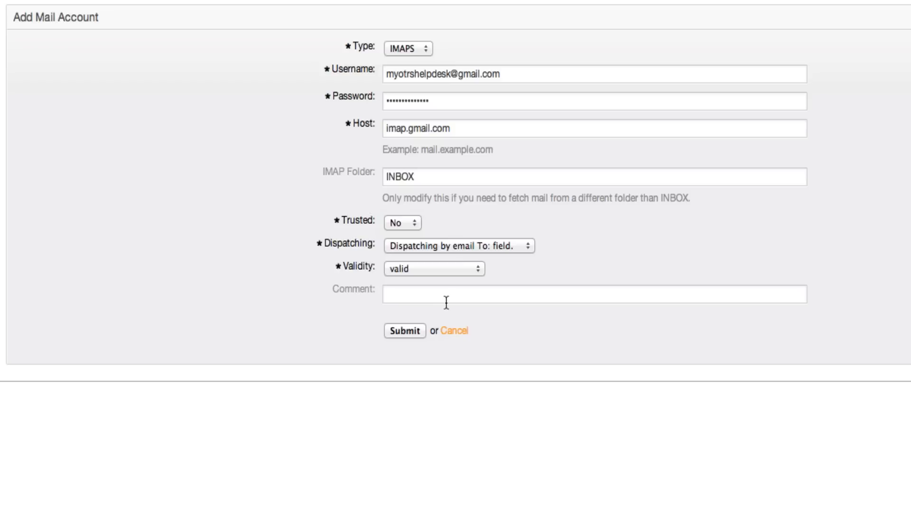
{"action": "left_click", "coordinate": [446, 302]}
{"action": "type", "text": "M"}
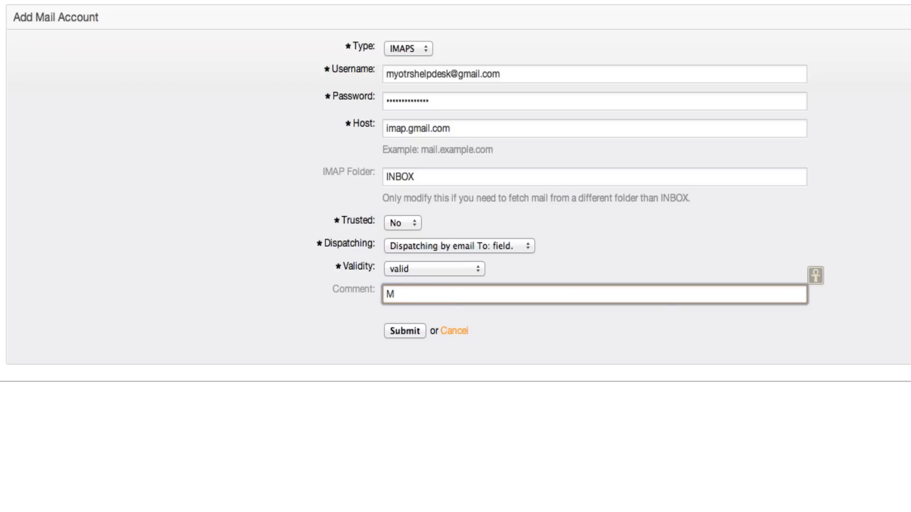
{"action": "type", "text": "y main address."}
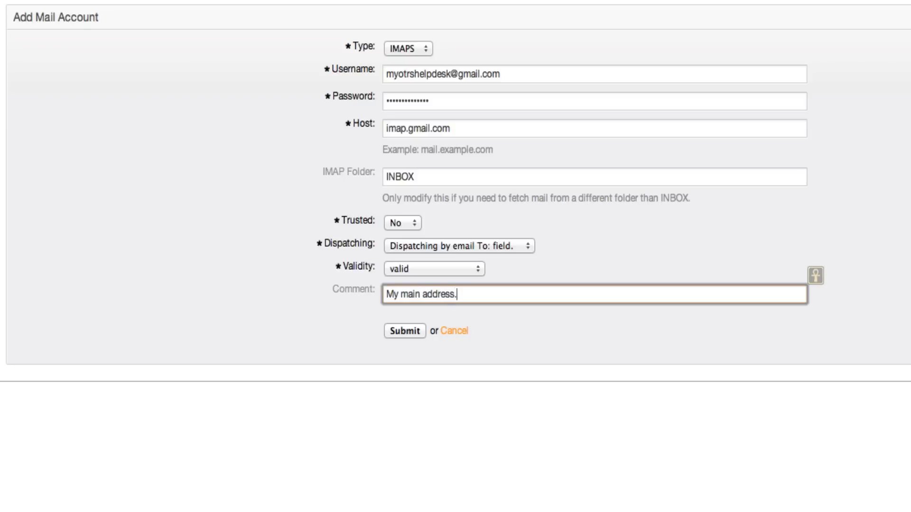
{"action": "left_click", "coordinate": [415, 329]}
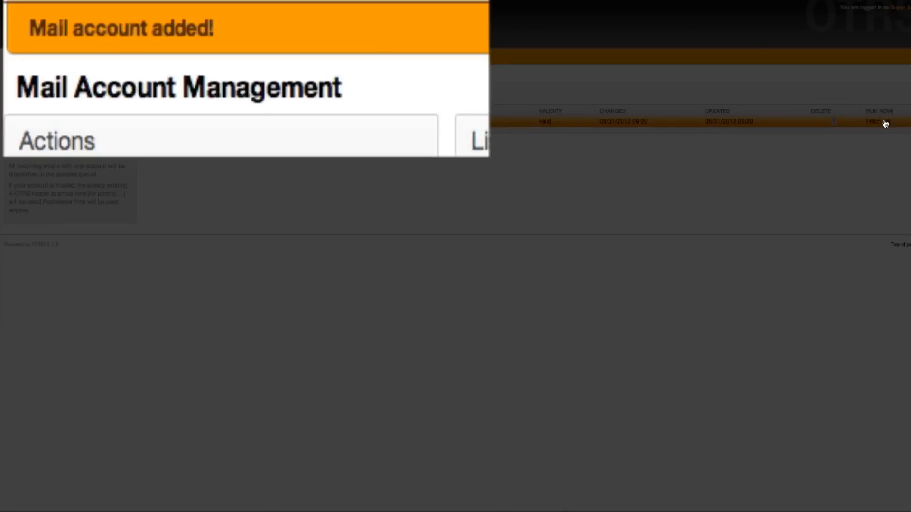
Fetch mail for the new account and open the Status view of the tickets.
{"action": "left_click", "coordinate": [885, 122]}
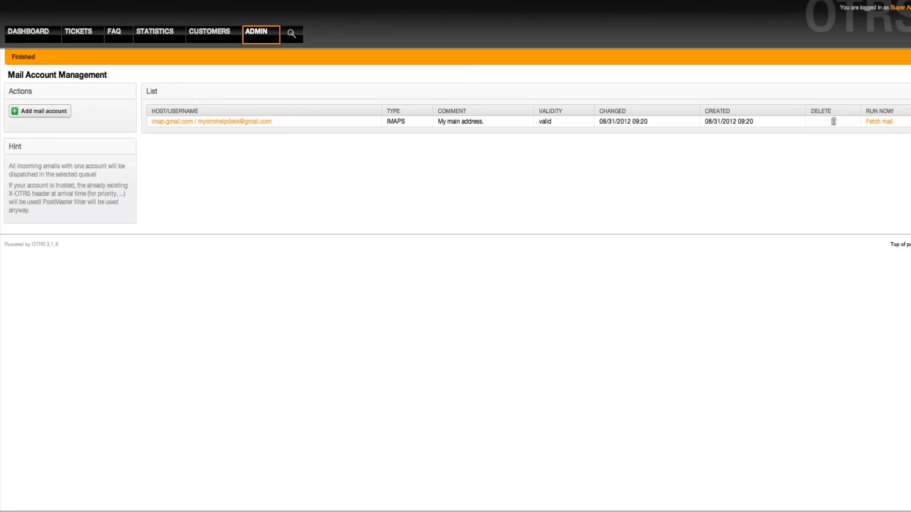
{"action": "left_click", "coordinate": [83, 37]}
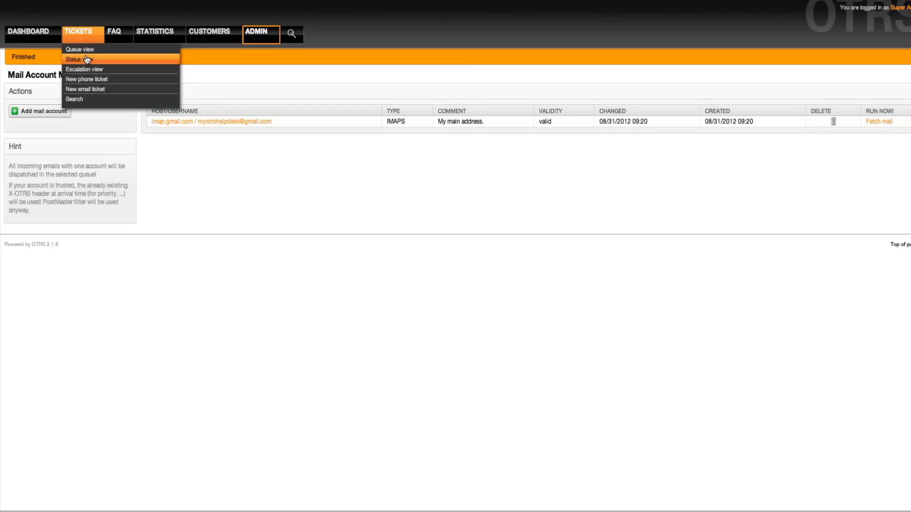
{"action": "left_click", "coordinate": [87, 59]}
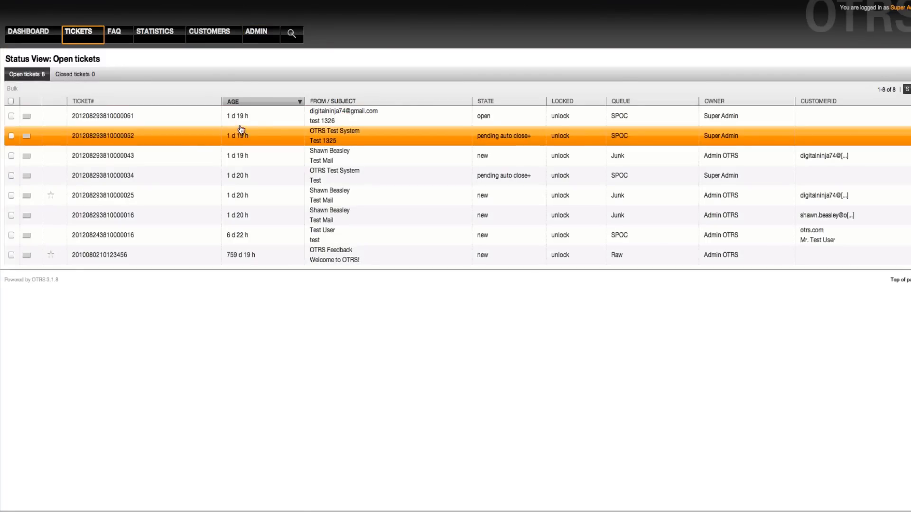
{"action": "key", "text": "super+Tab"}
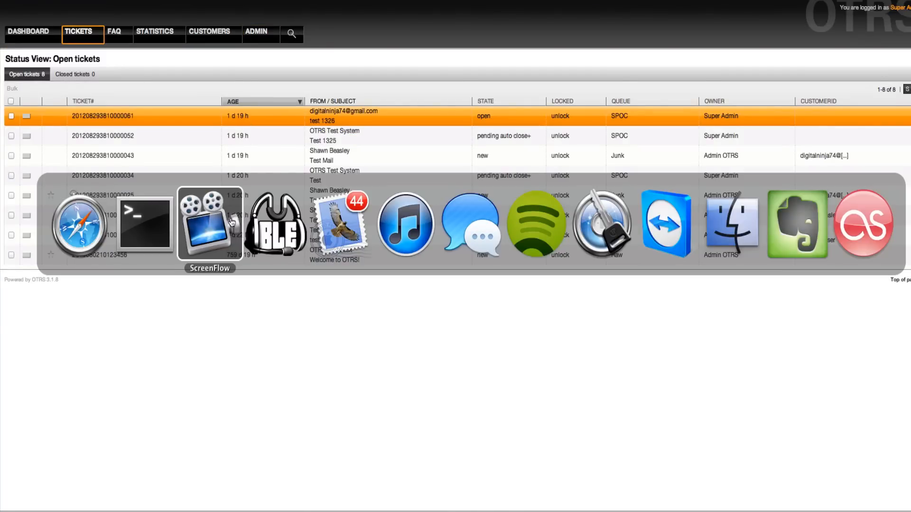
Switch to Mail to check the inbox and return to the open tickets in OTRS.
{"action": "left_click", "coordinate": [351, 219]}
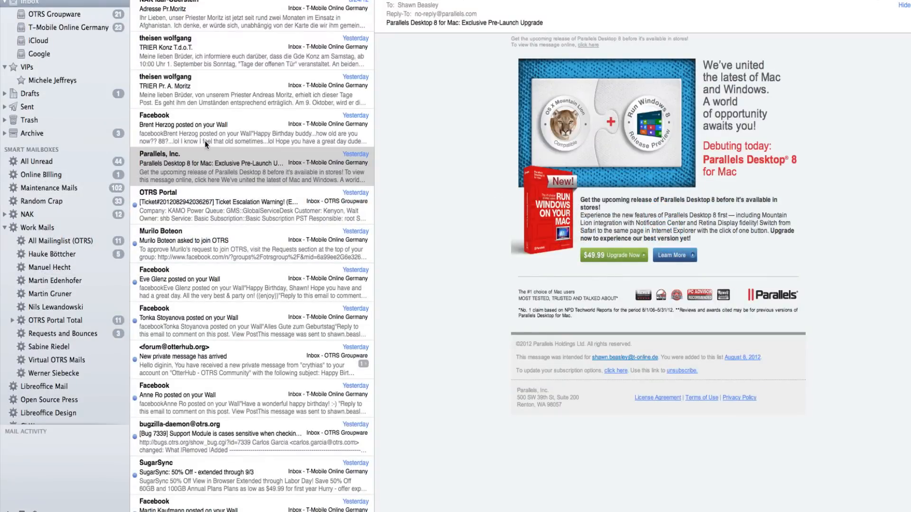
{"action": "key", "text": "super+Tab"}
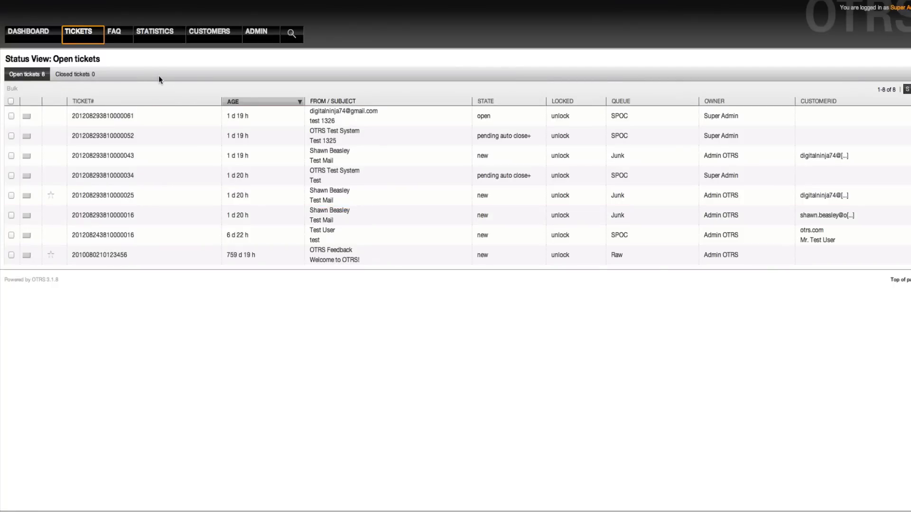
{"action": "key", "text": "super+Tab"}
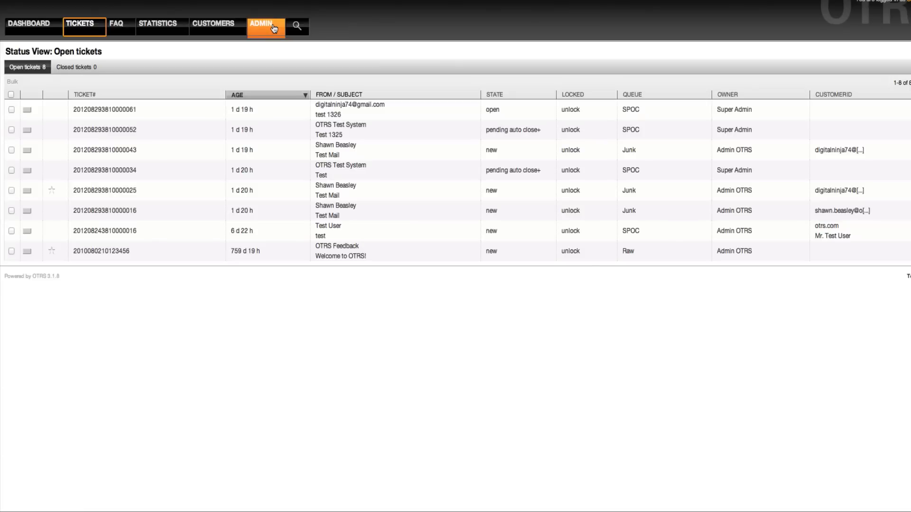
Open the PostMaster mail accounts in the administration area and fetch mail for the imap.gmail.com account.
{"action": "left_click", "coordinate": [274, 29]}
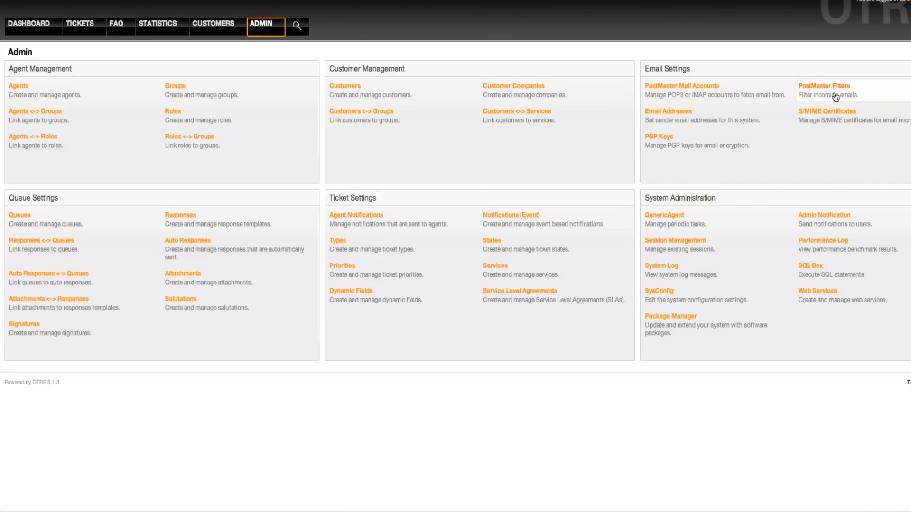
{"action": "left_click", "coordinate": [714, 98]}
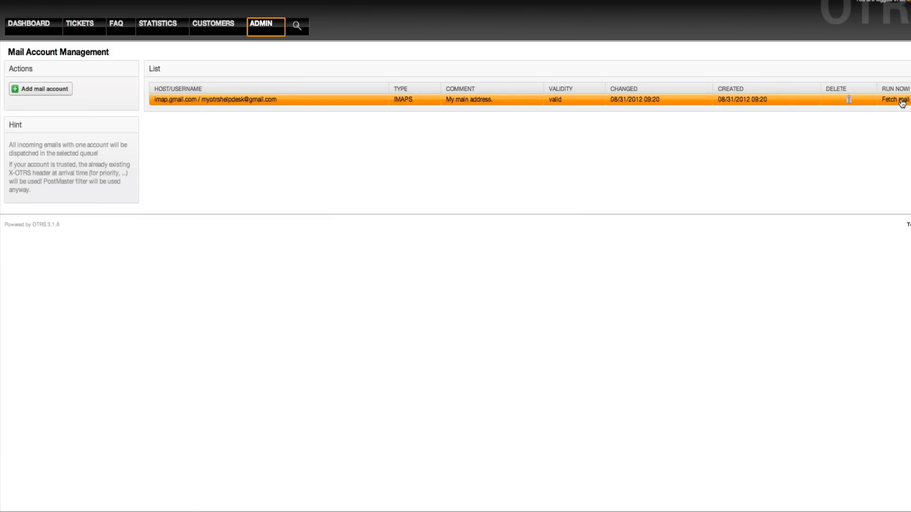
{"action": "left_click", "coordinate": [902, 101]}
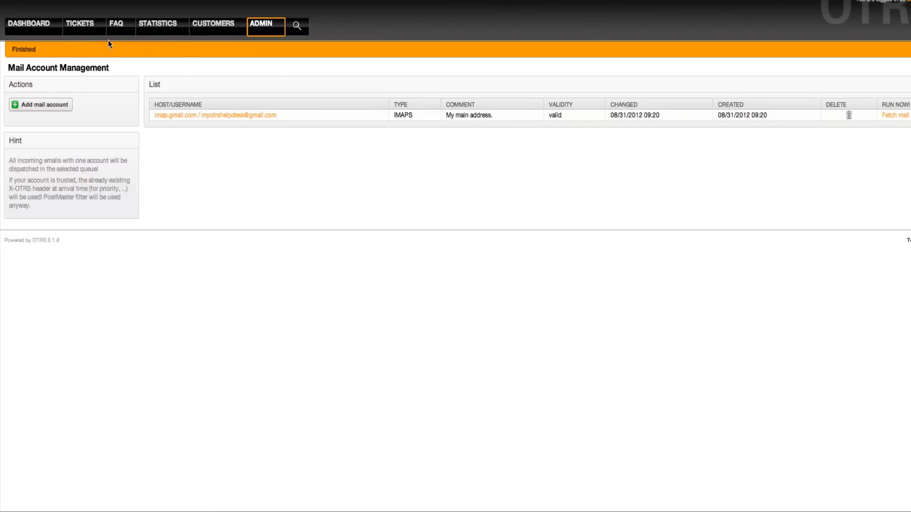
Open the Status view of the tickets and open the new ticket "A Test To My New Server".
{"action": "mouse_move", "coordinate": [87, 29]}
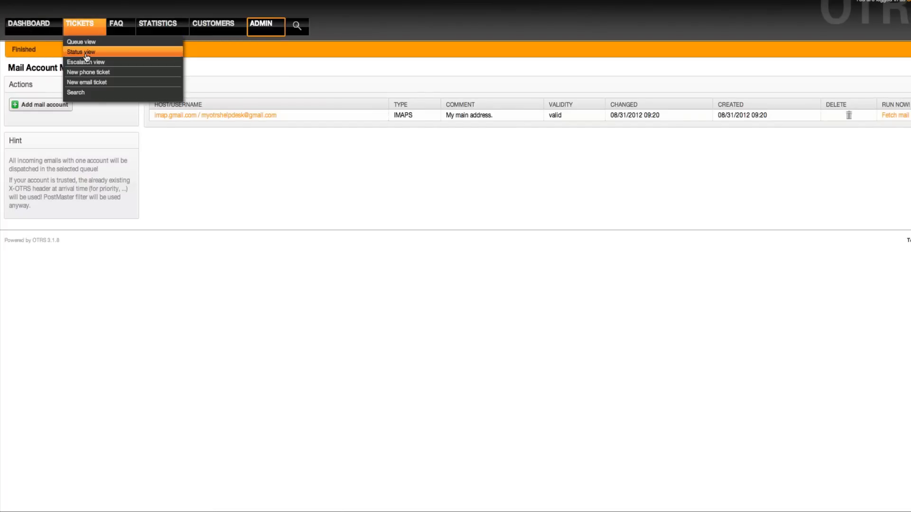
{"action": "left_click", "coordinate": [85, 52]}
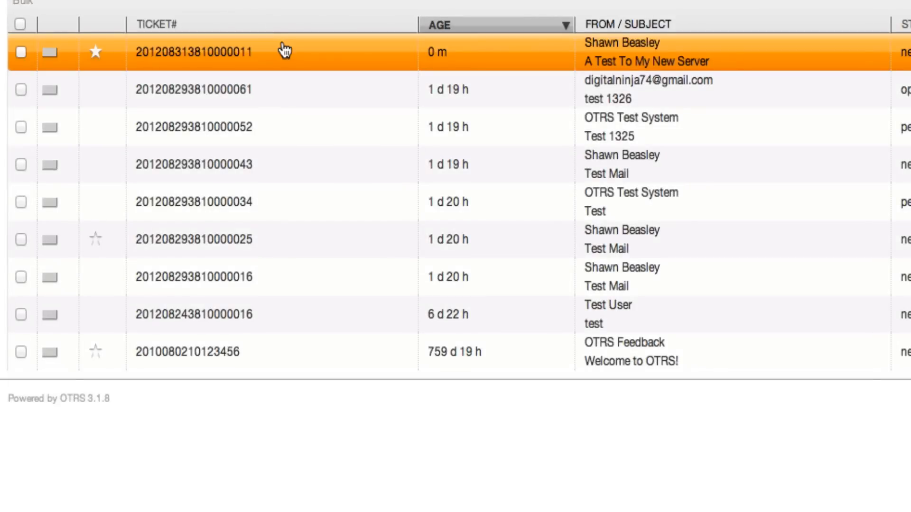
{"action": "left_click", "coordinate": [284, 48]}
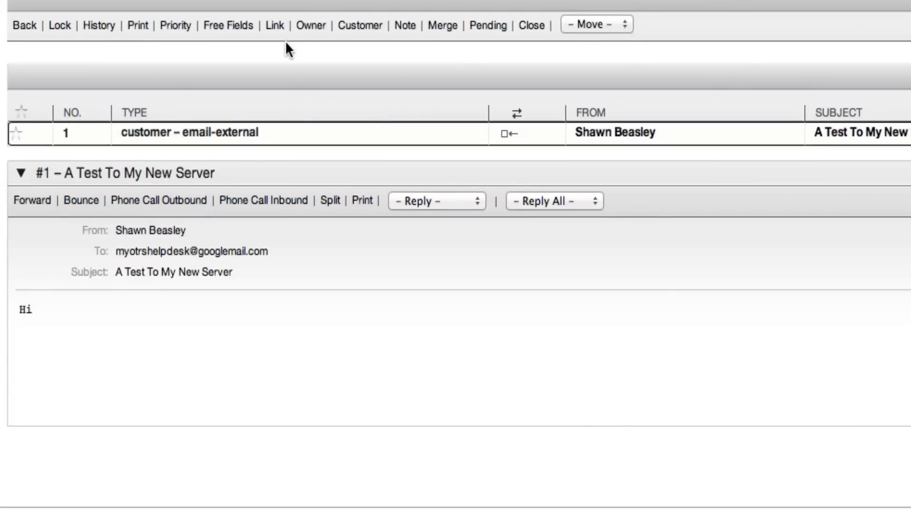